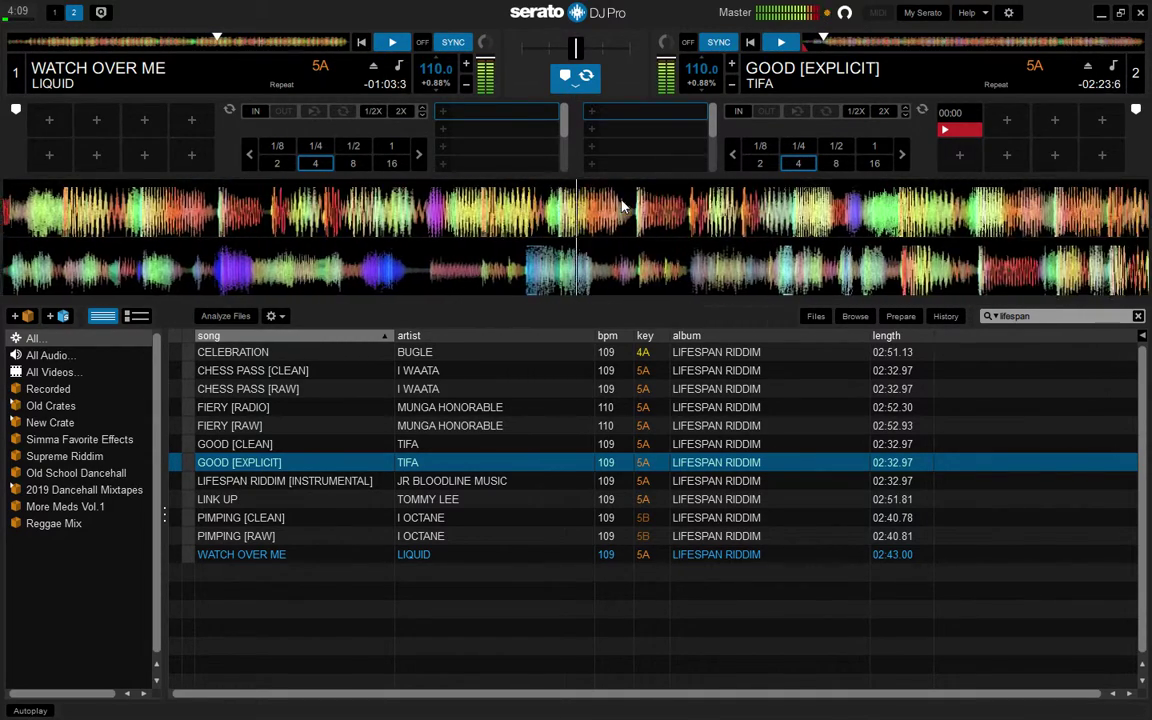
# Step: Replace the stopped WATCH OVER ME on deck 1 with CHESS PASS [RAW], tempo-synced to deck 2, and switch playback to it from its first cue
pyautogui.press('w')
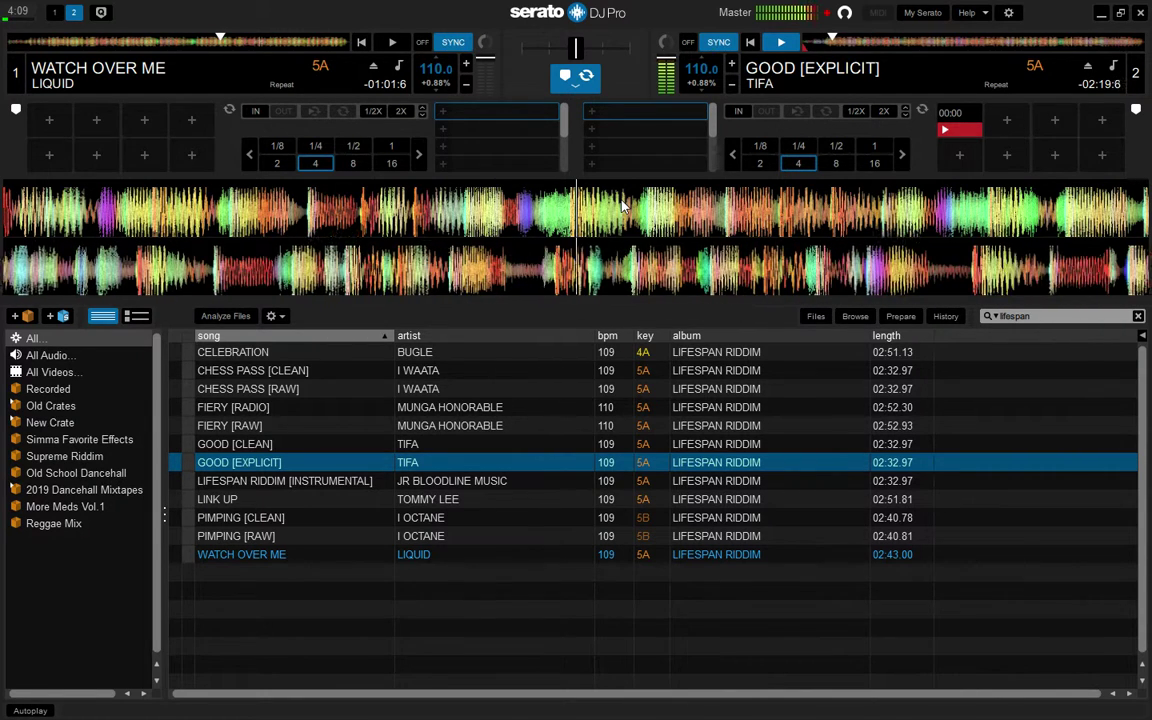
pyautogui.press('Up')
pyautogui.press('Up')
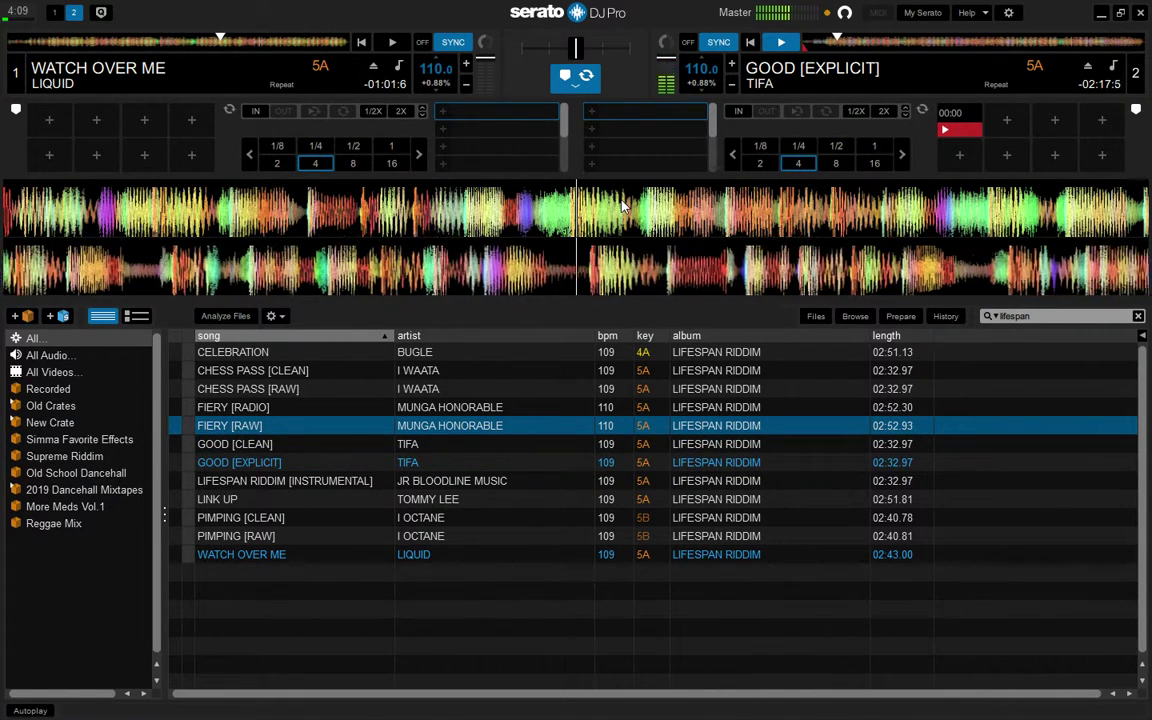
pyautogui.press('Up')
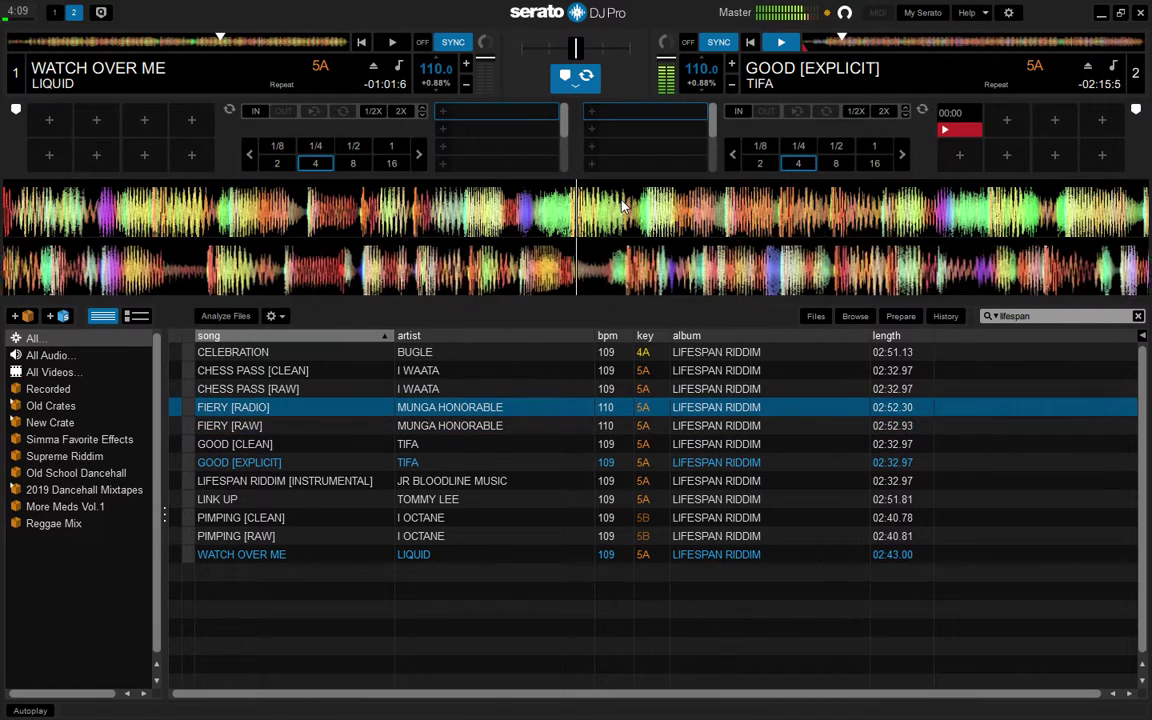
pyautogui.press('Up')
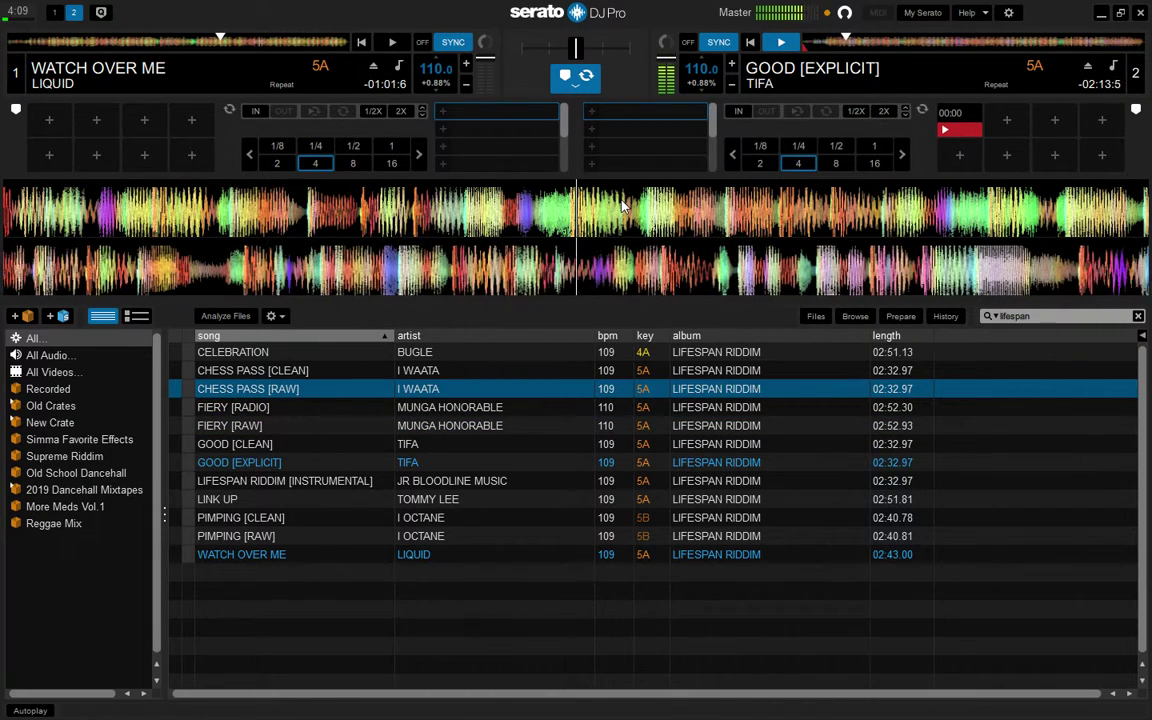
pyautogui.hotkey('shift', 'Left')
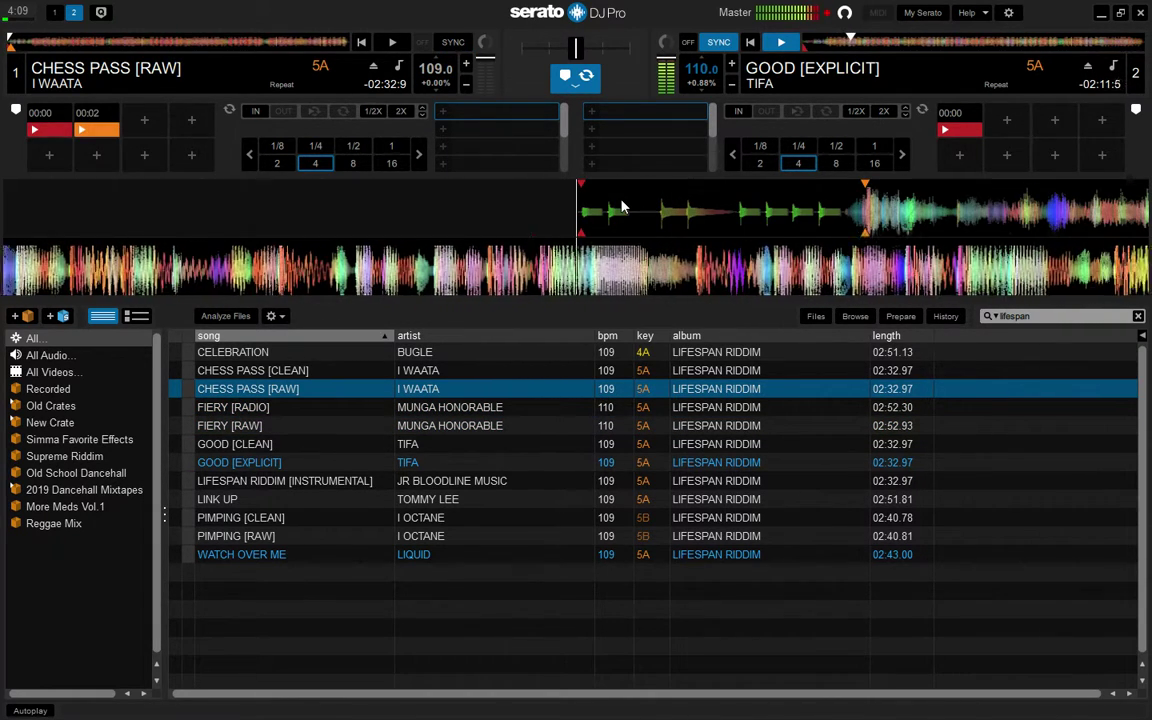
pyautogui.click(455, 45)
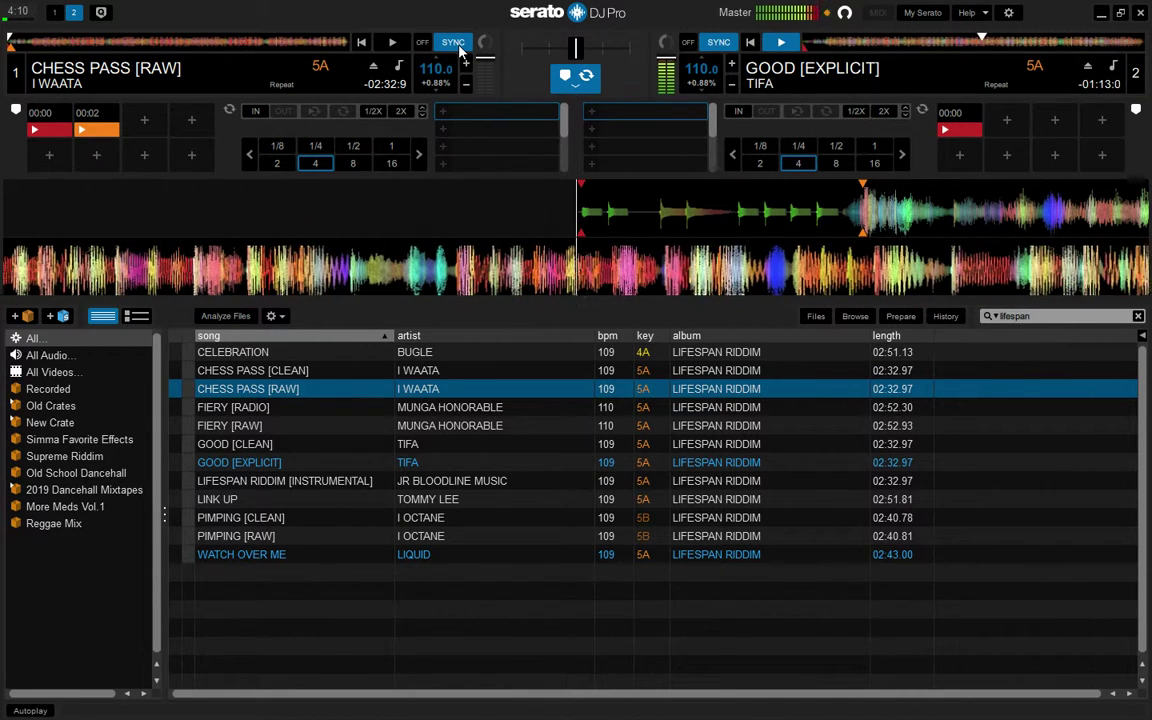
pyautogui.press('1')
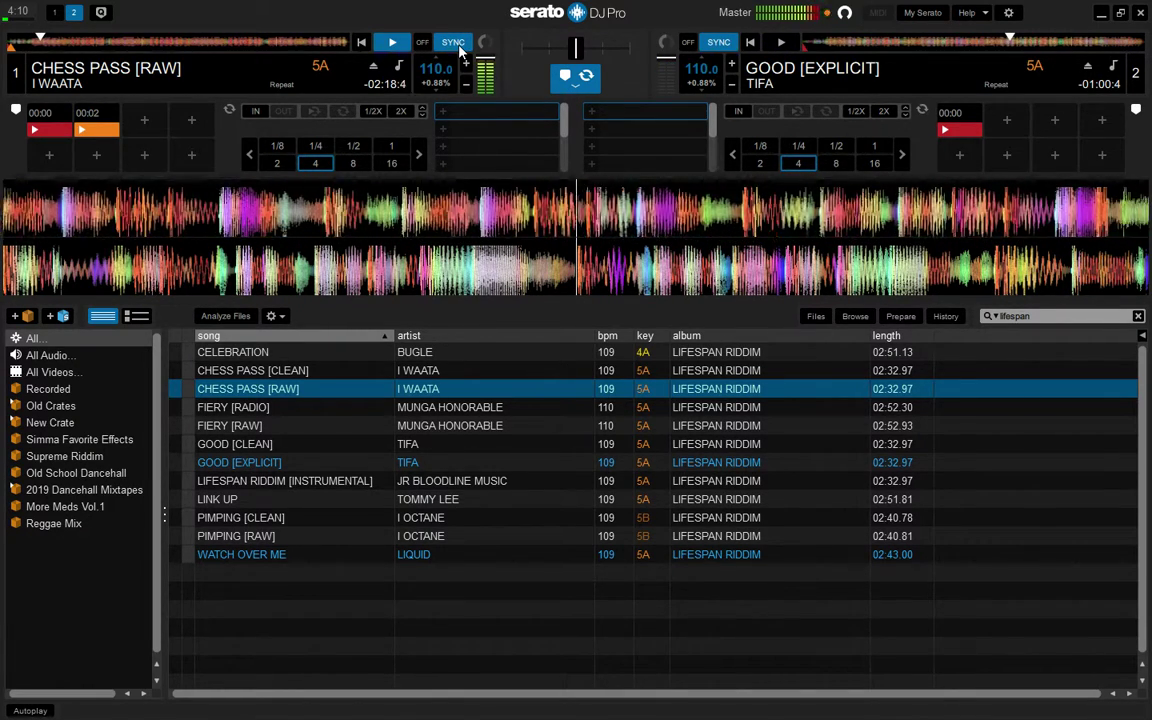
# Step: Load CELEBRATION on deck 2 and switch playback to it from its first cue, stopping CHESS PASS [RAW]
pyautogui.press('Up')
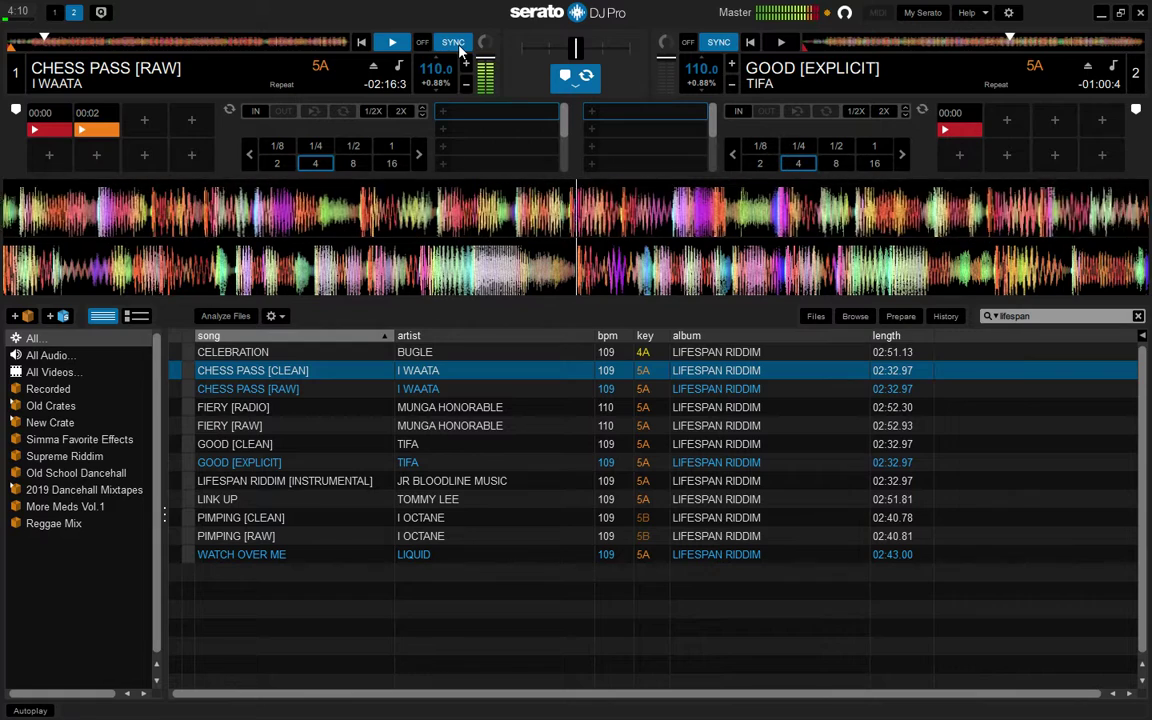
pyautogui.press('Up')
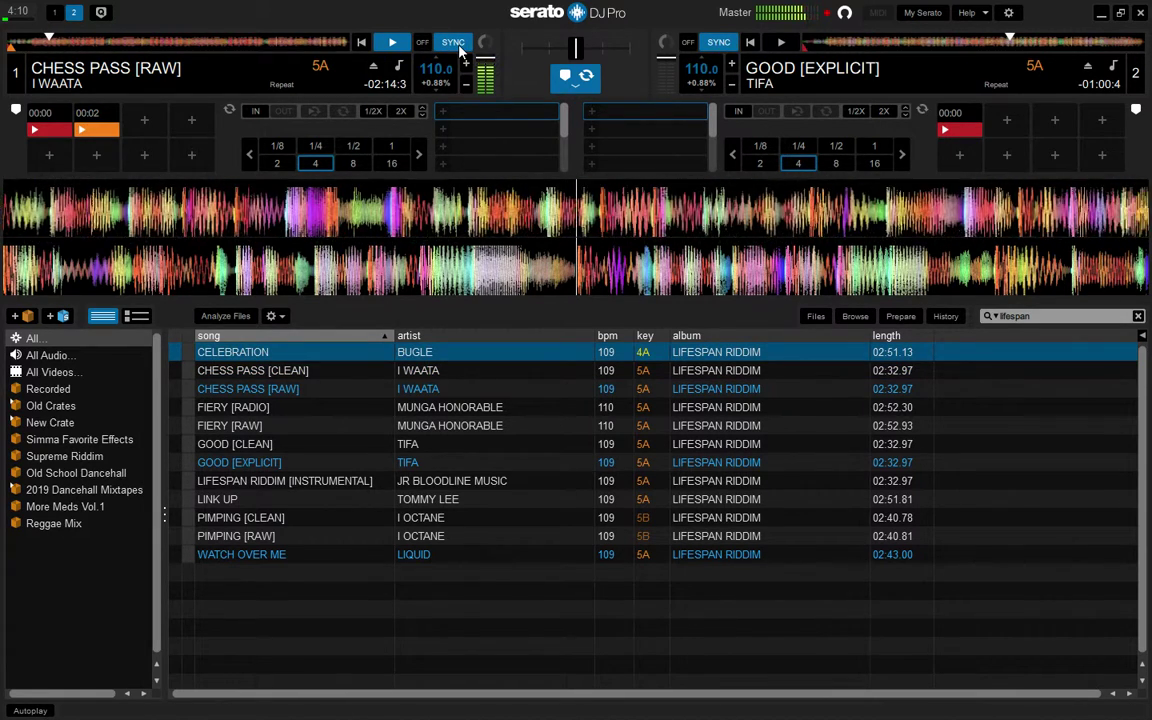
pyautogui.hotkey('shift', 'Right')
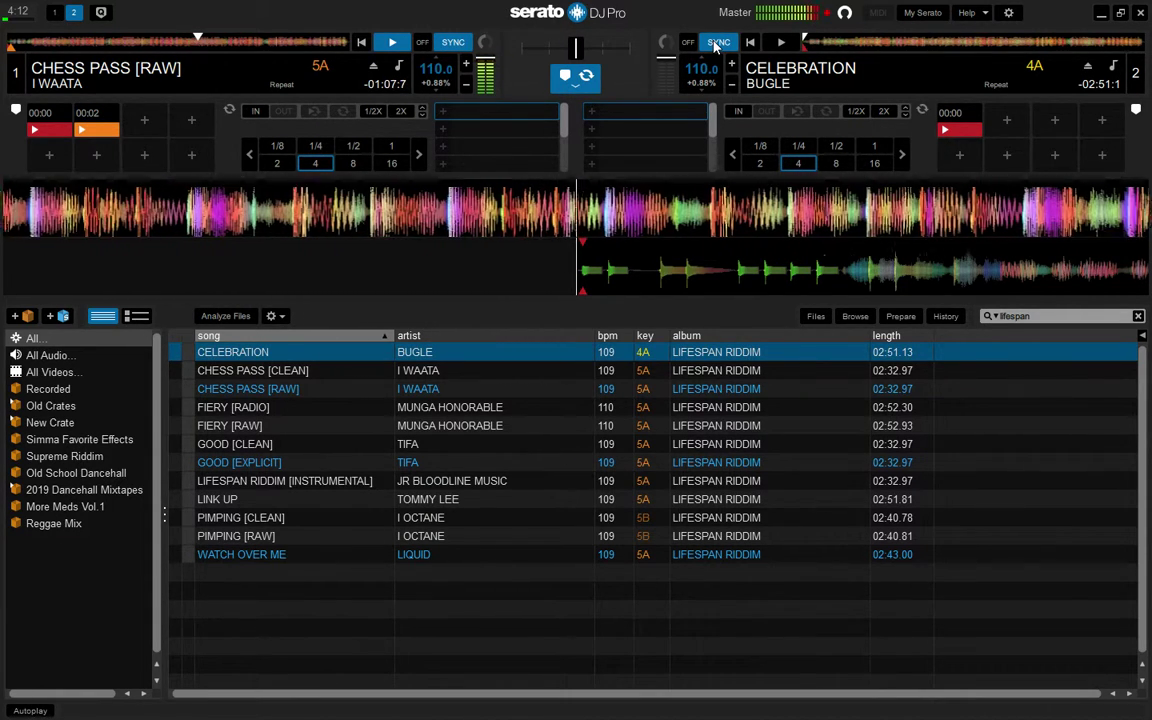
pyautogui.press('6')
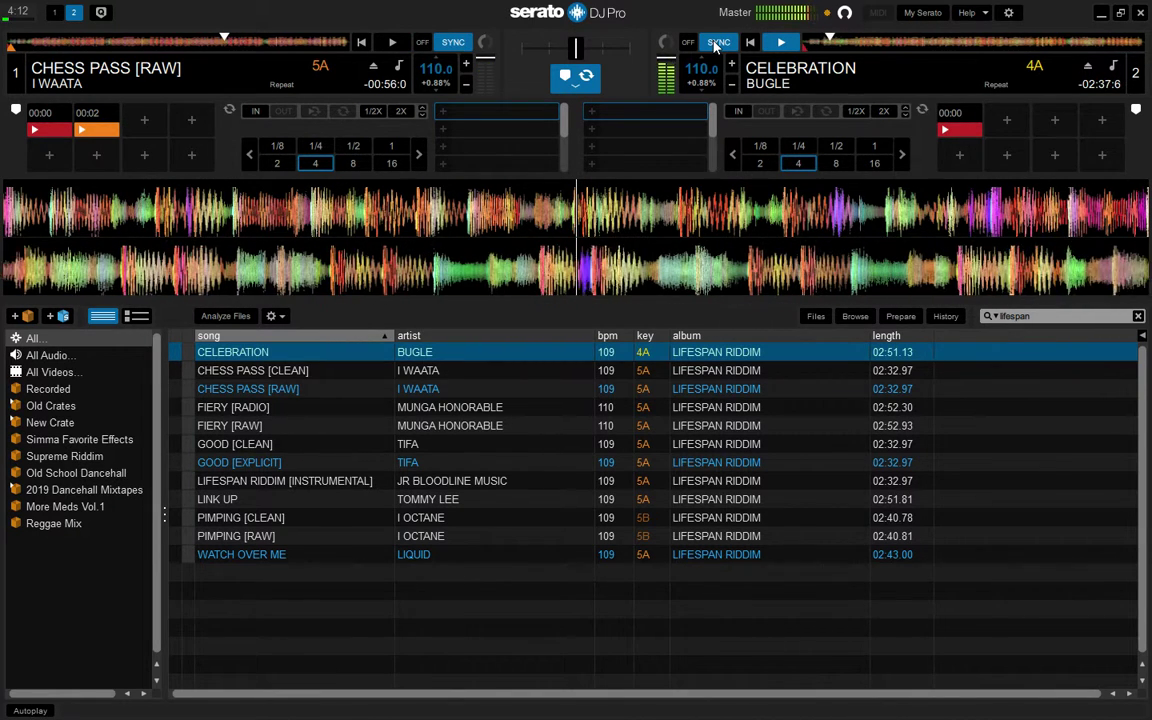
# Step: Load PIMPING [RAW] on deck 1 with its tempo synced to deck 2 and switch playback to it from CELEBRATION
pyautogui.press('Down')
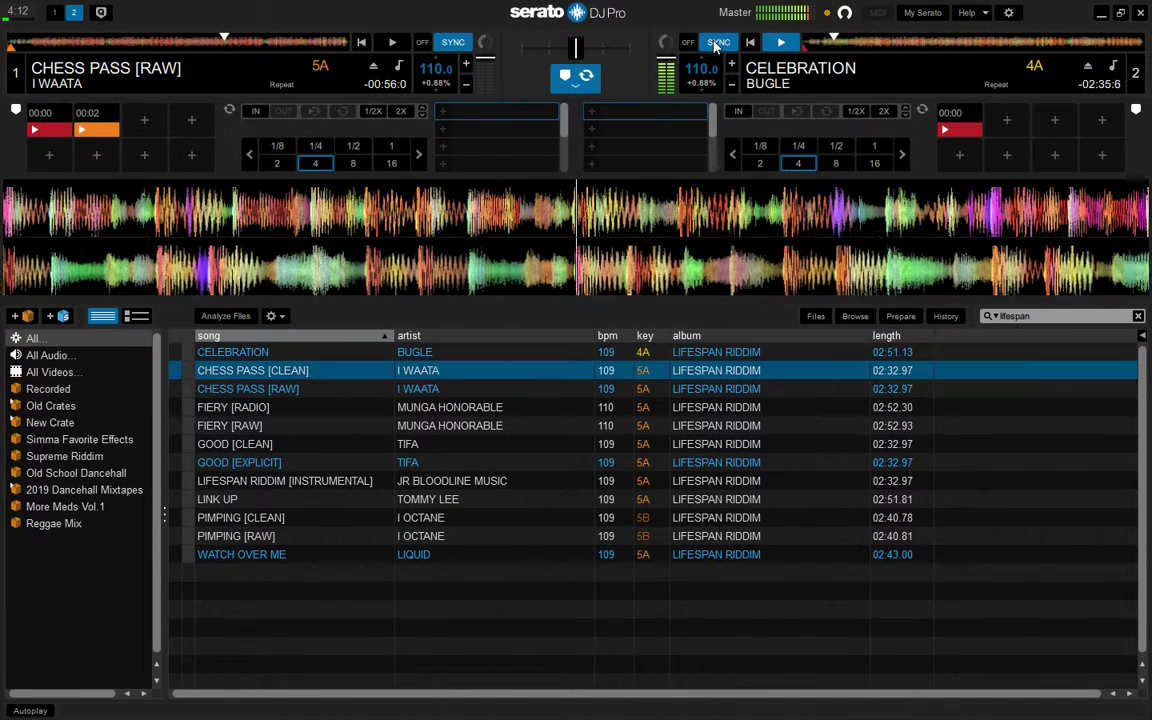
pyautogui.press('Down')
pyautogui.press('Down')
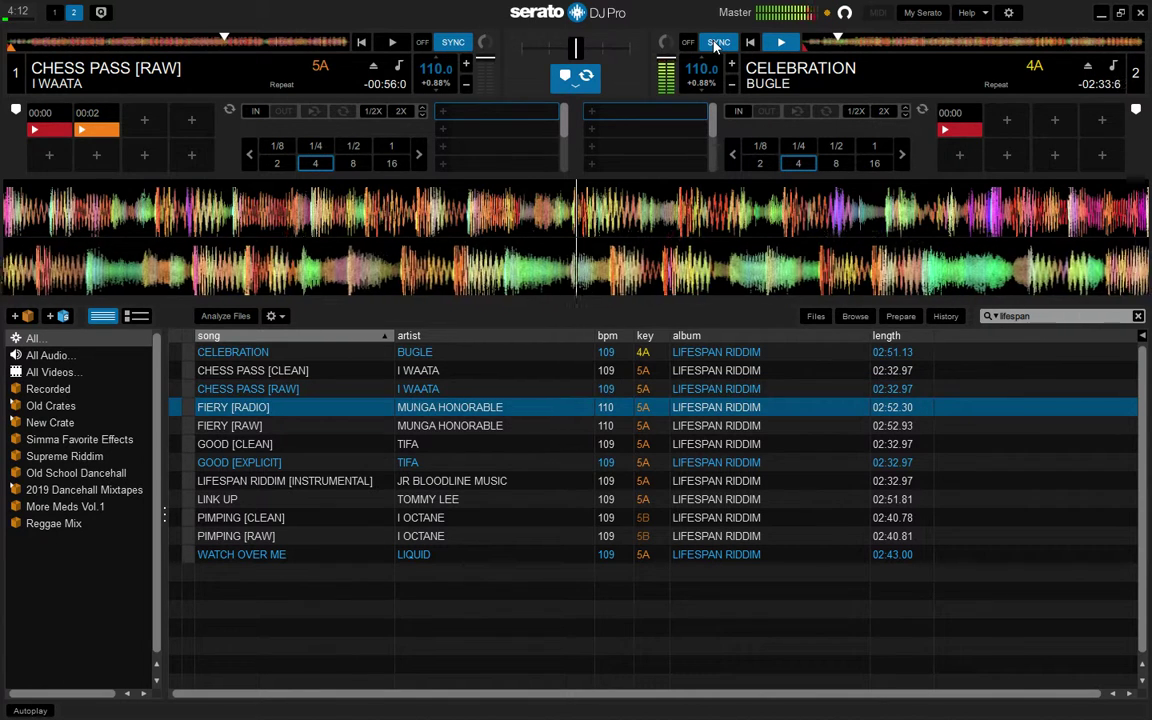
pyautogui.press('Down')
pyautogui.press('Down')
pyautogui.press('Down')
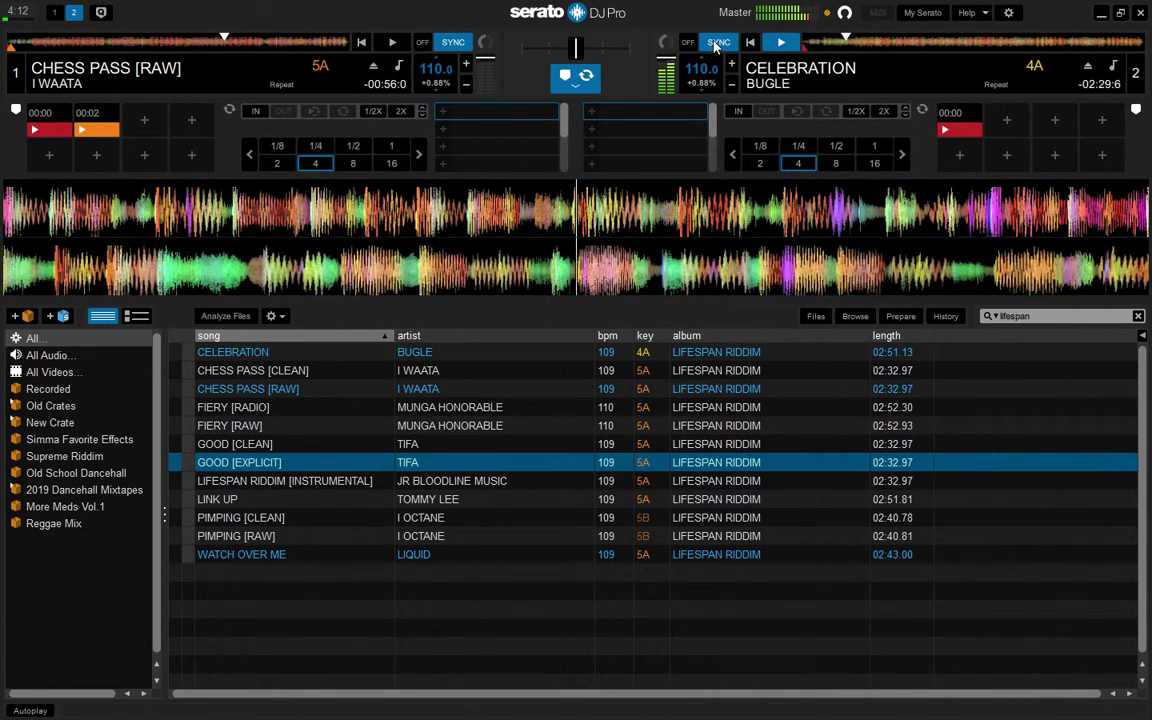
pyautogui.press('Down')
pyautogui.press('Down')
pyautogui.press('Down')
pyautogui.press('Down')
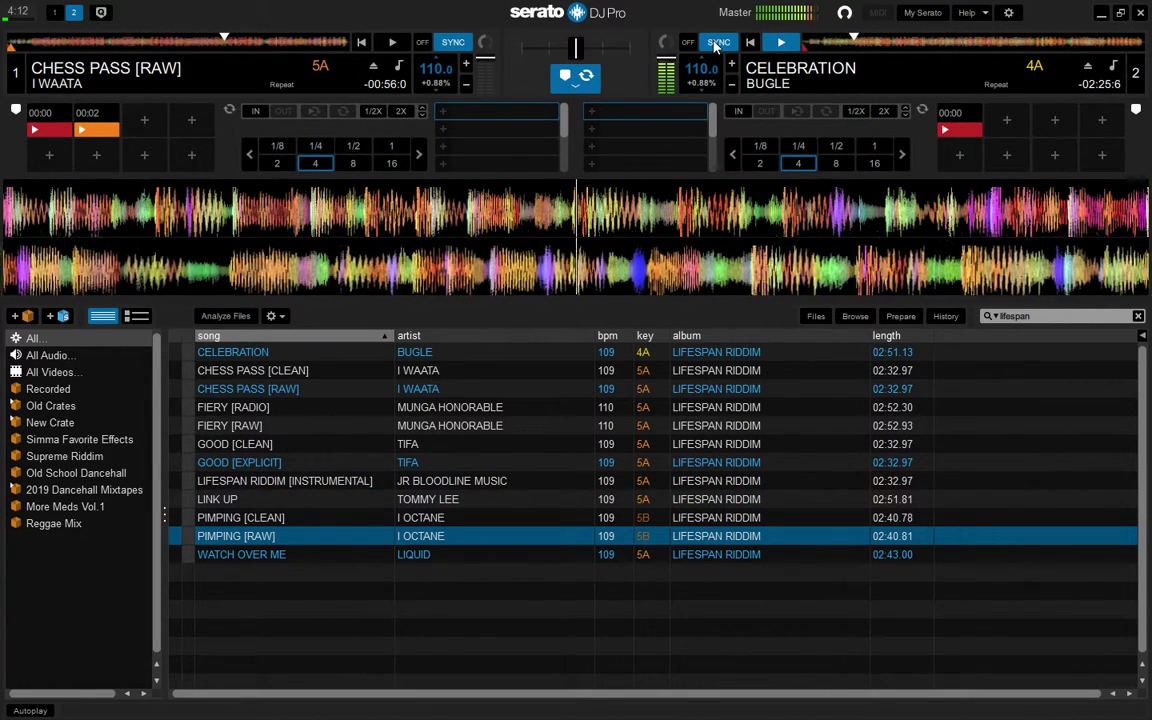
pyautogui.hotkey('shift', 'Left')
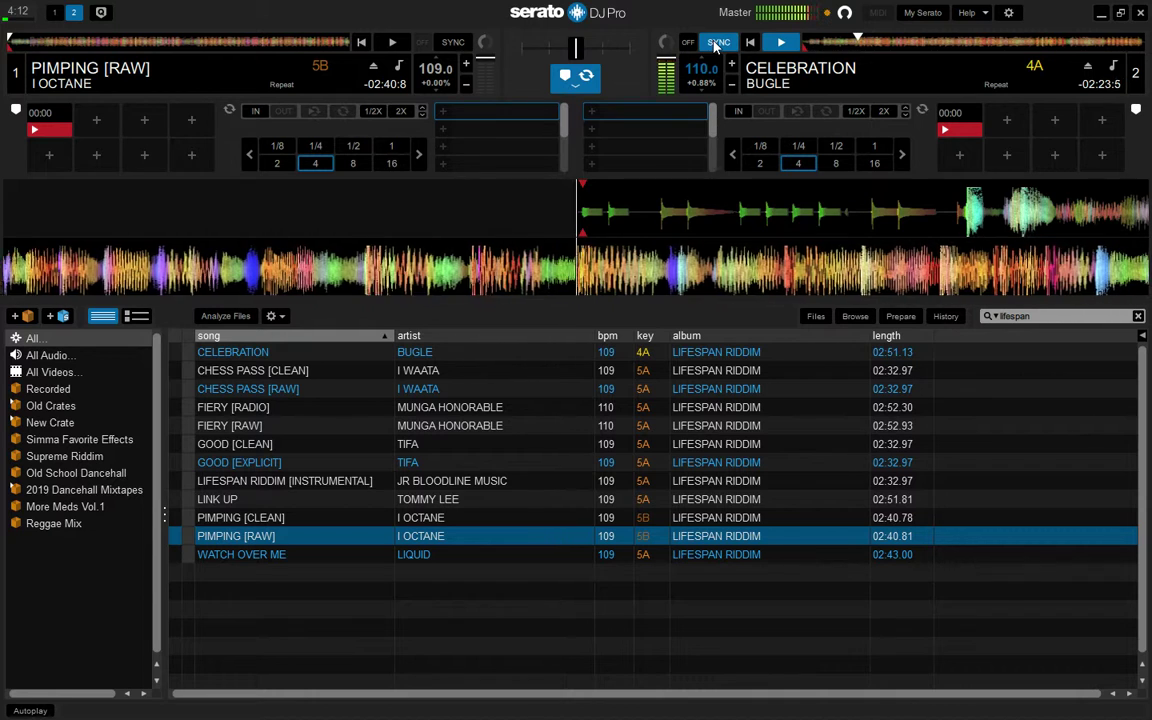
pyautogui.click(452, 42)
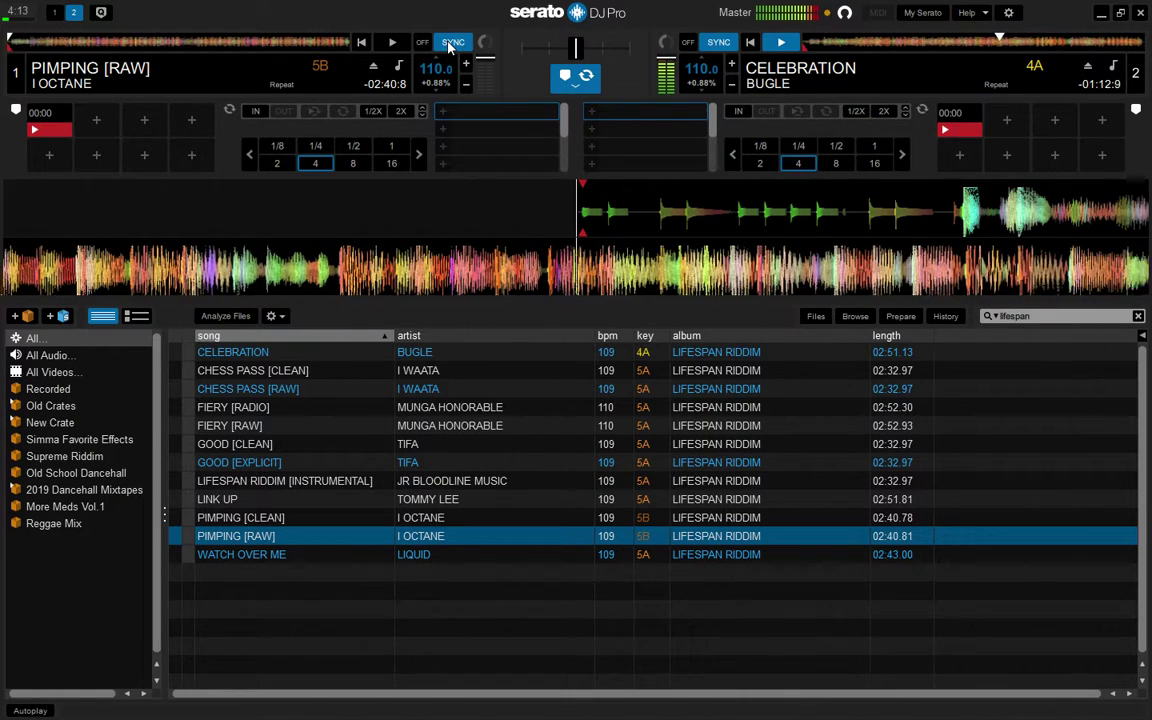
pyautogui.press('w')
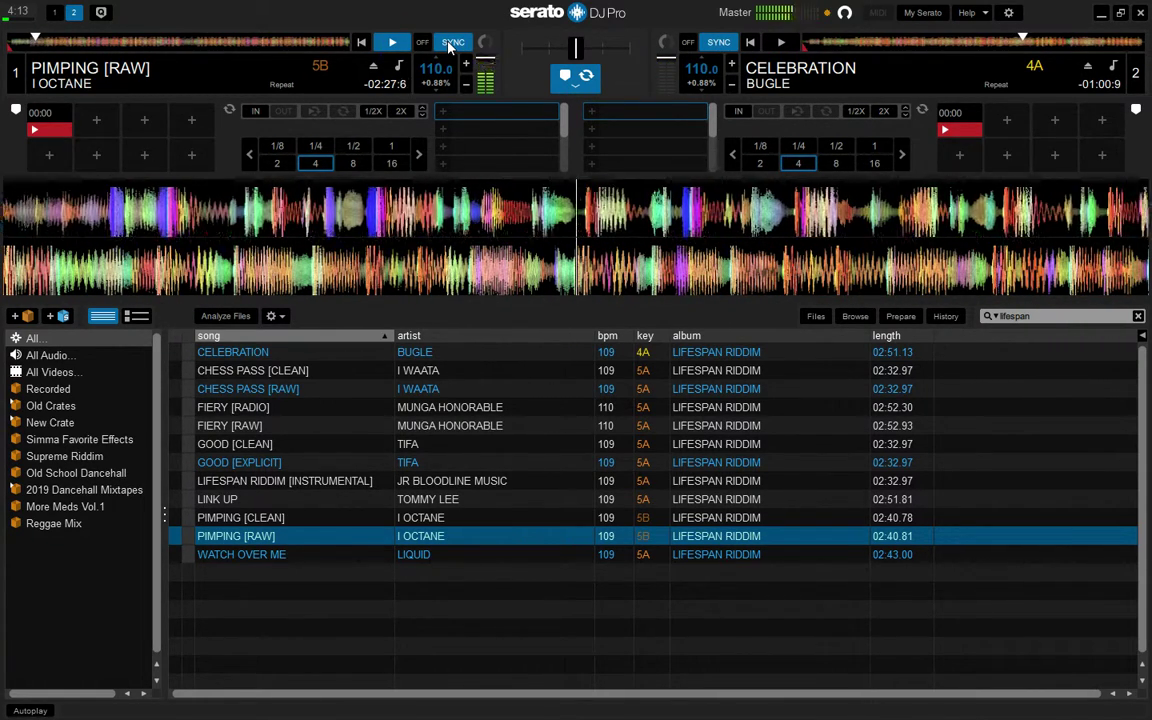
# Step: Restart PIMPING [RAW] from its first cue and load LINK UP on deck 2 with its tempo synced to deck 1
pyautogui.press('Up')
pyautogui.press('Up')
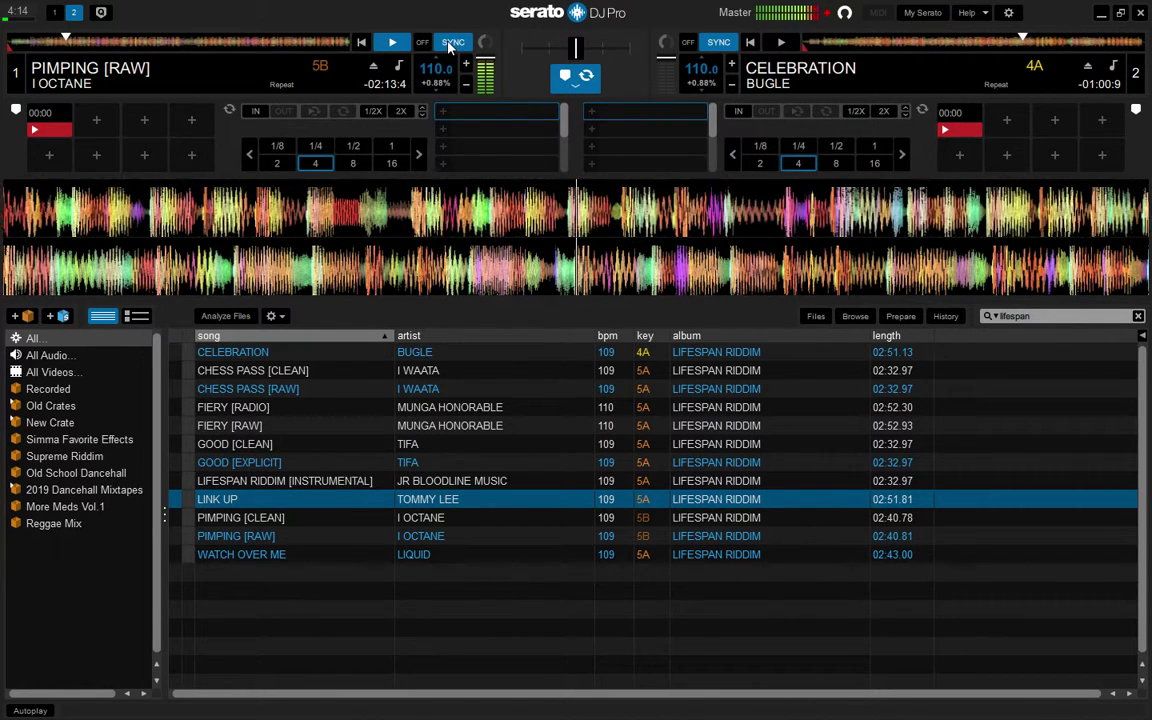
pyautogui.press('1')
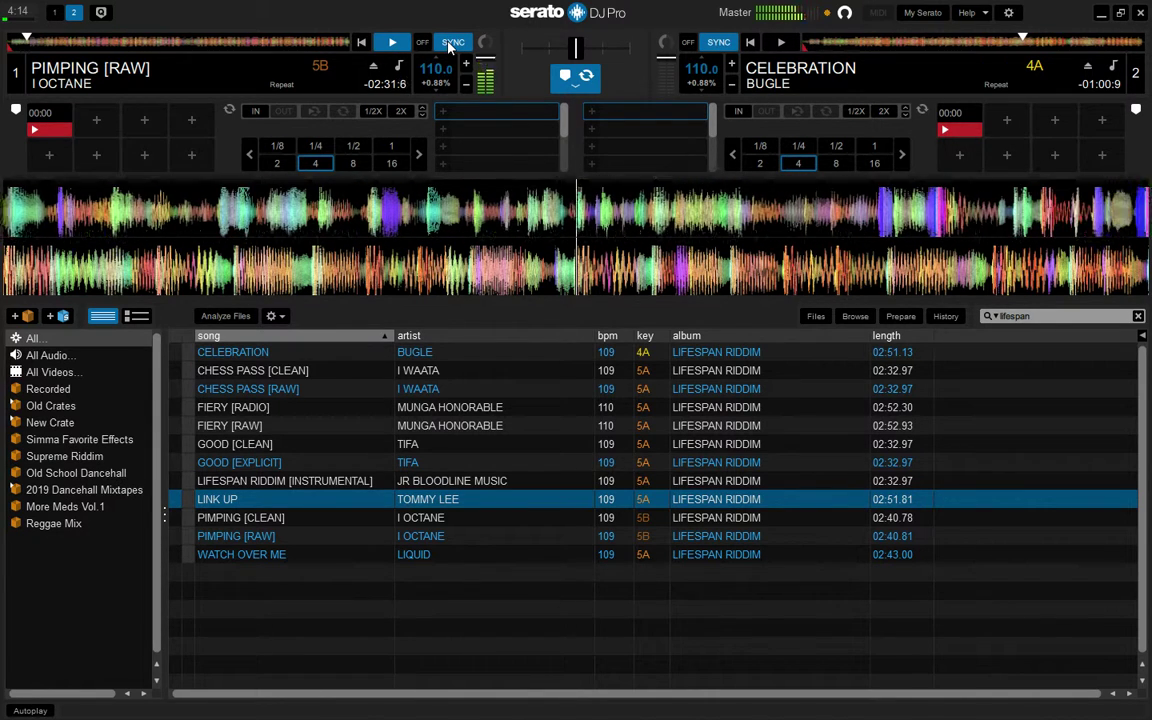
pyautogui.hotkey('shift', 'Right')
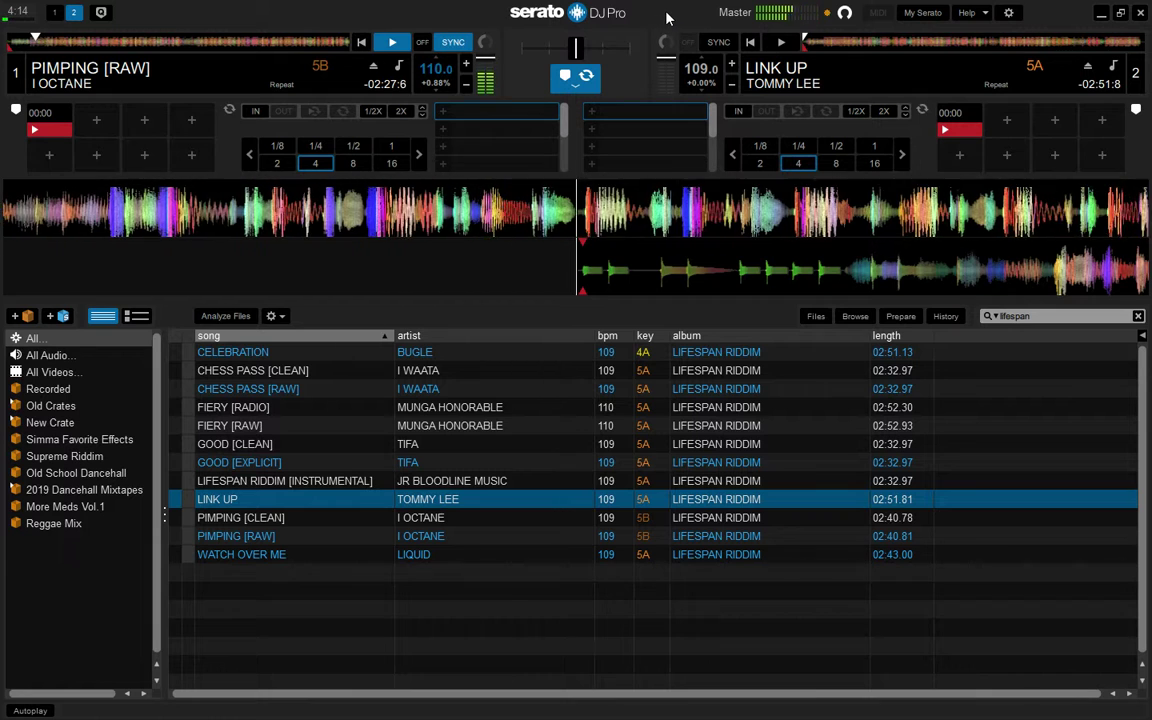
pyautogui.click(727, 43)
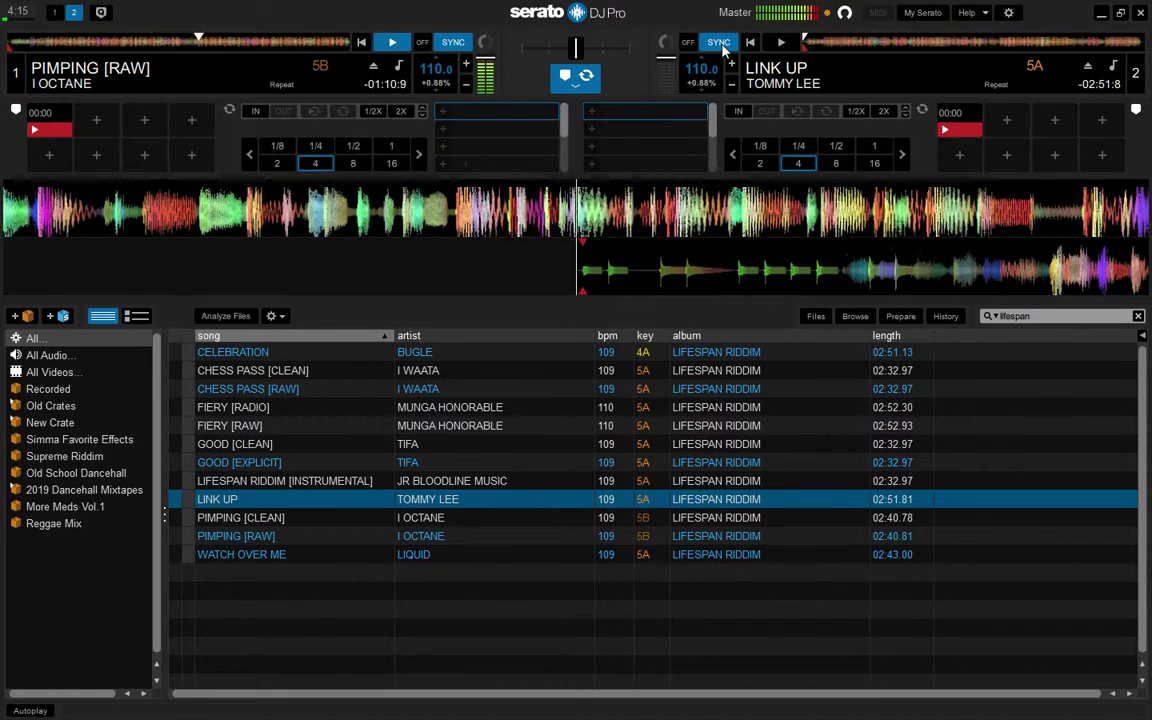
# Step: Start LINK UP on deck 2 and stop PIMPING [RAW] on deck 1
pyautogui.press('s')
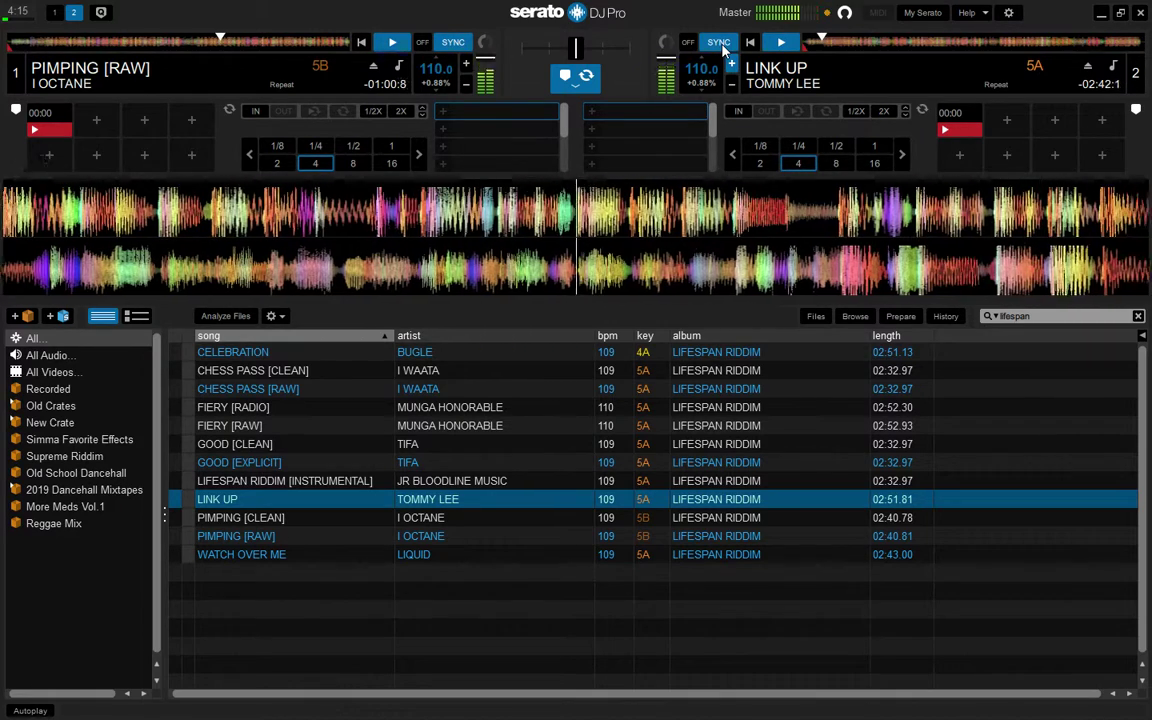
pyautogui.press('w')
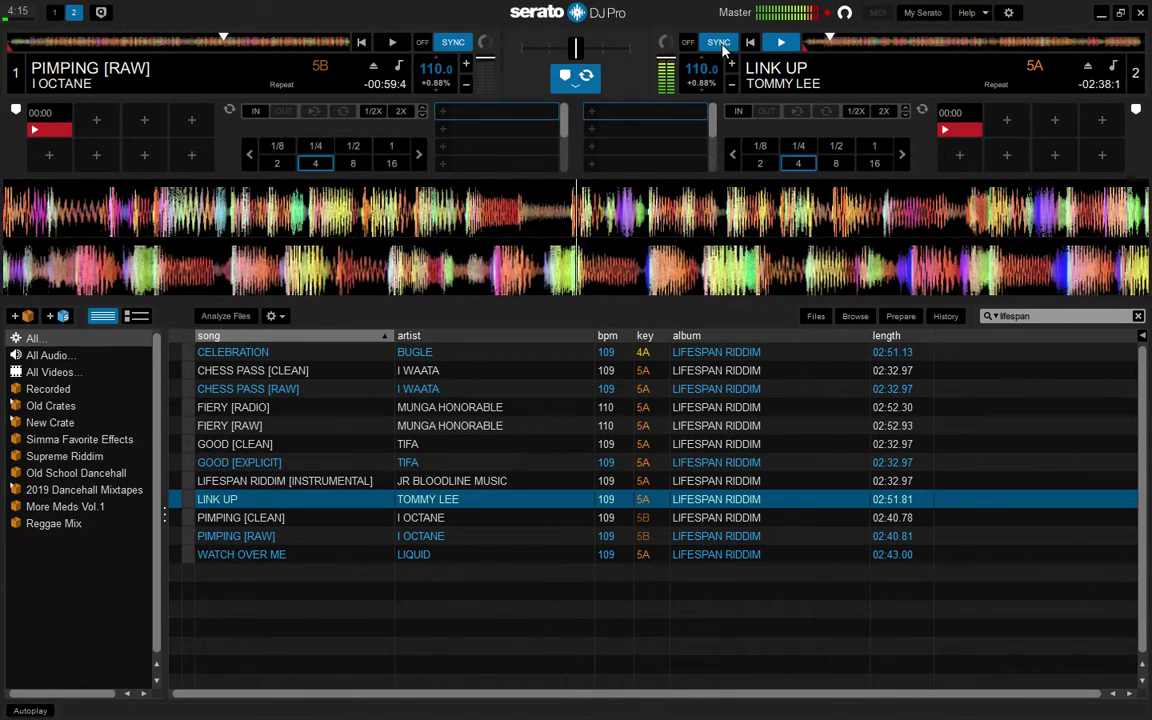
# Step: Load FIERY [RAW] on deck 1 and switch playback to it, stopping LINK UP on deck 2
pyautogui.press('Up')
pyautogui.press('Up')
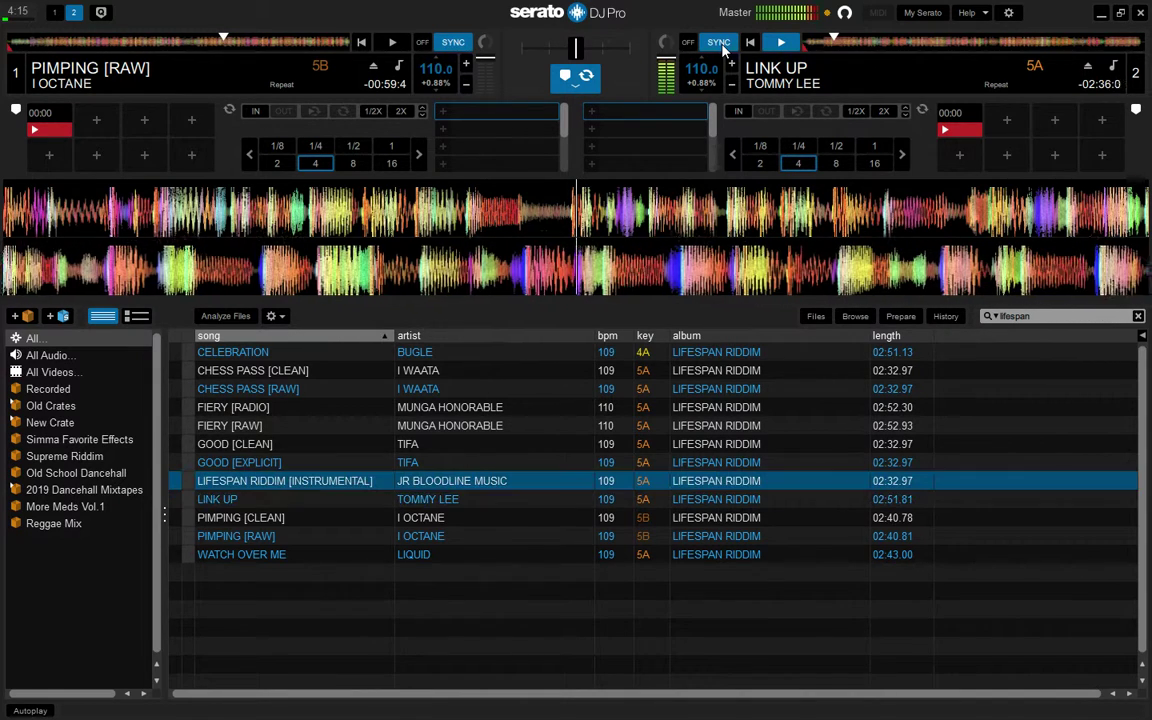
pyautogui.press('Up')
pyautogui.press('Up')
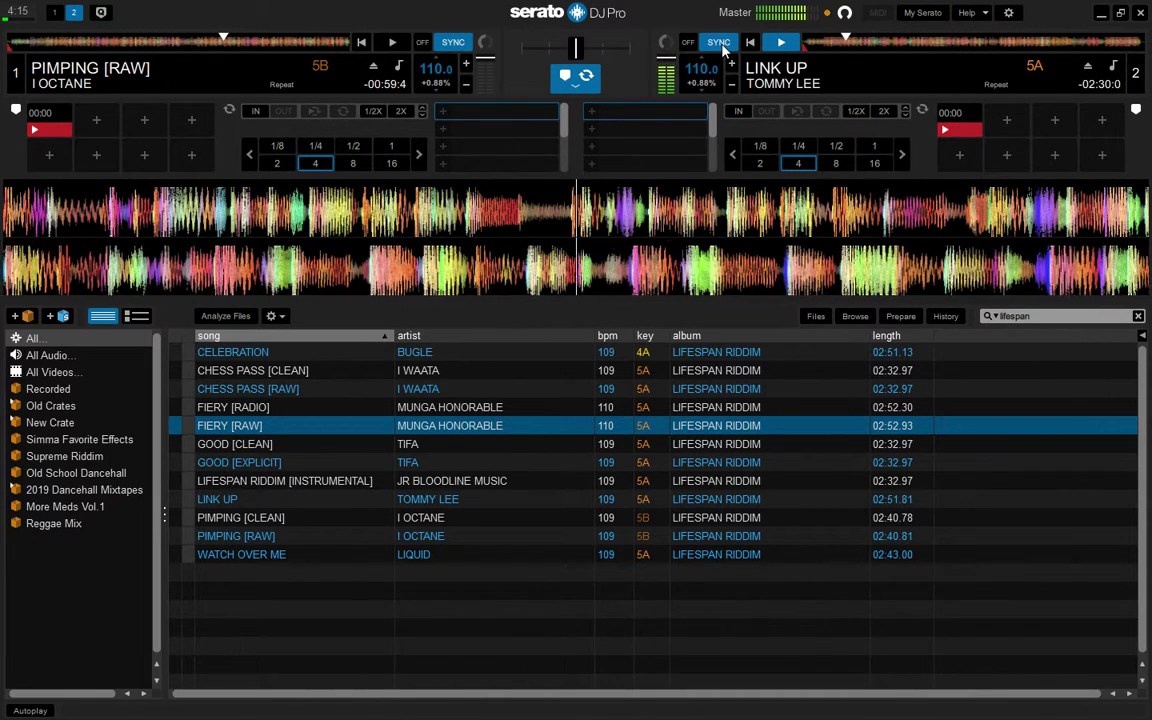
pyautogui.hotkey('shift', 'Left')
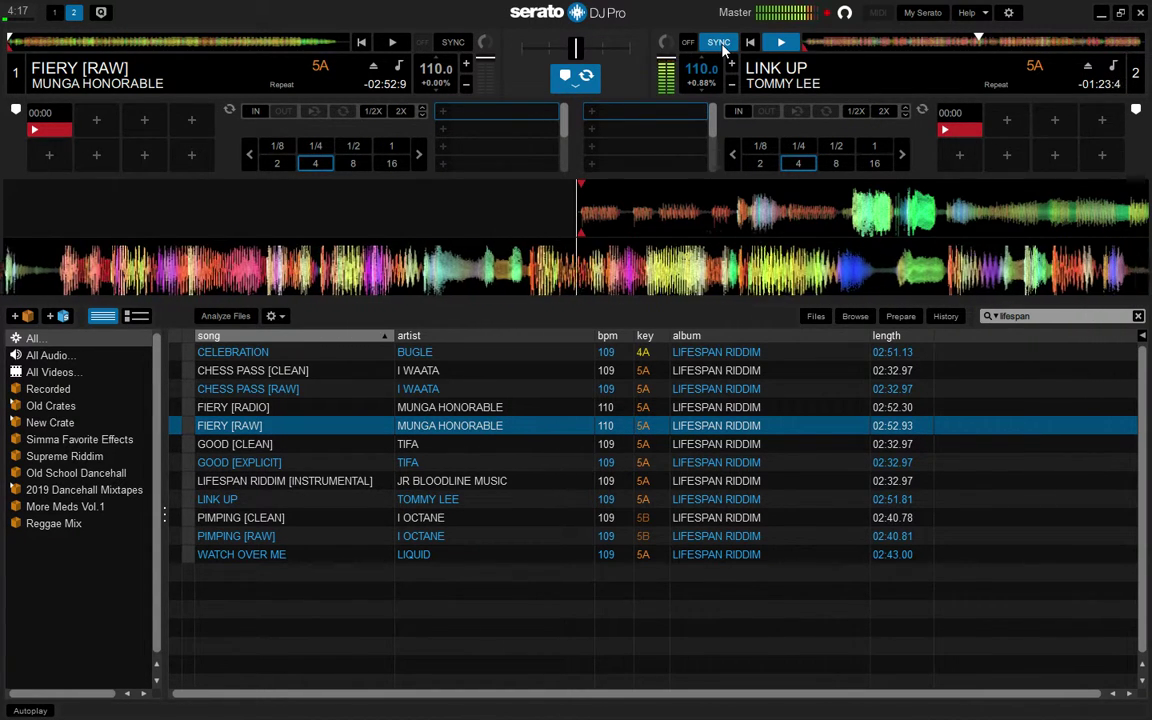
pyautogui.press('w')
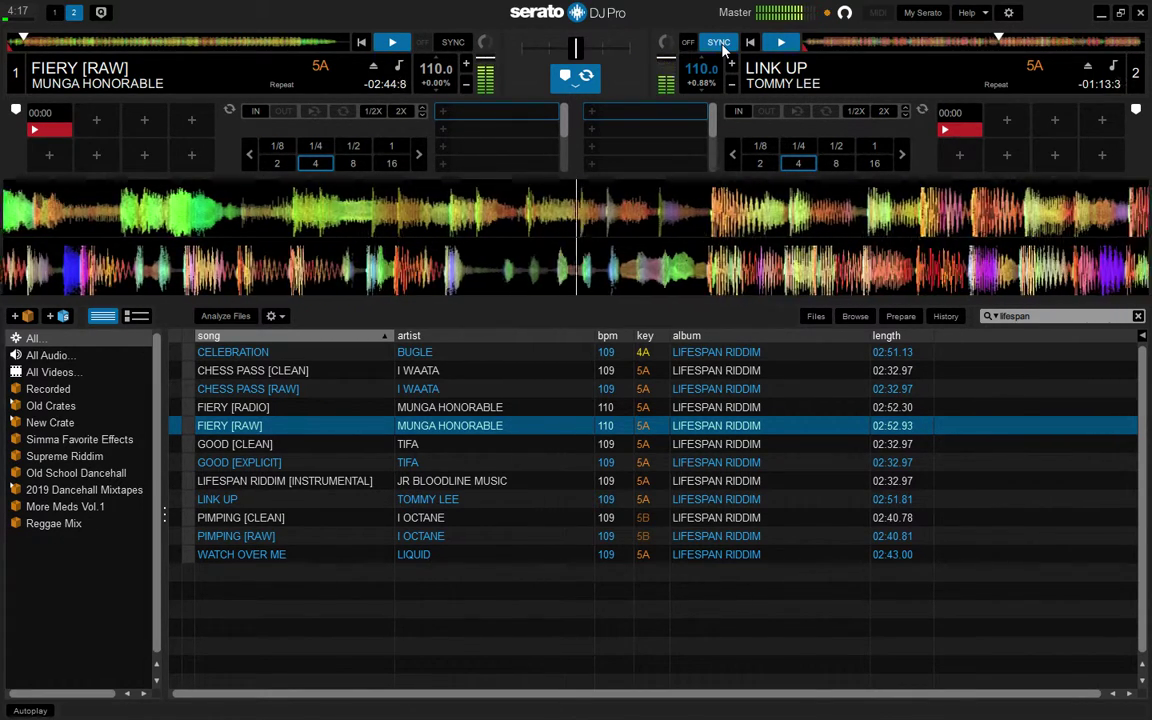
pyautogui.press('k')
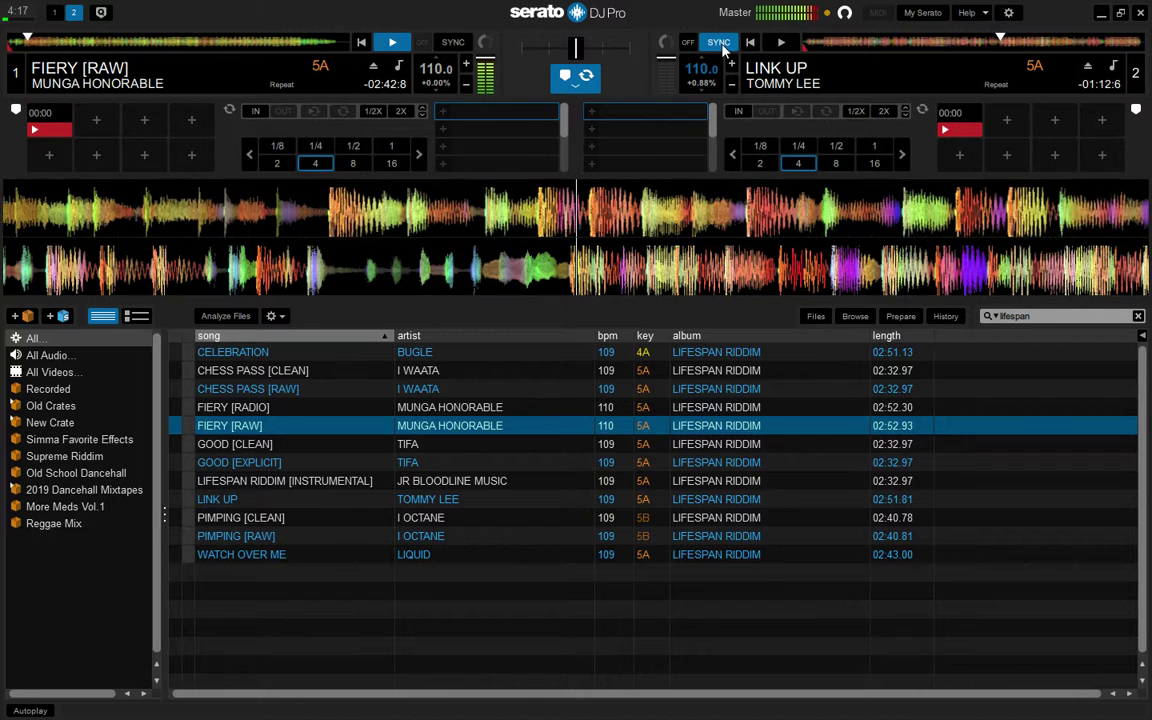